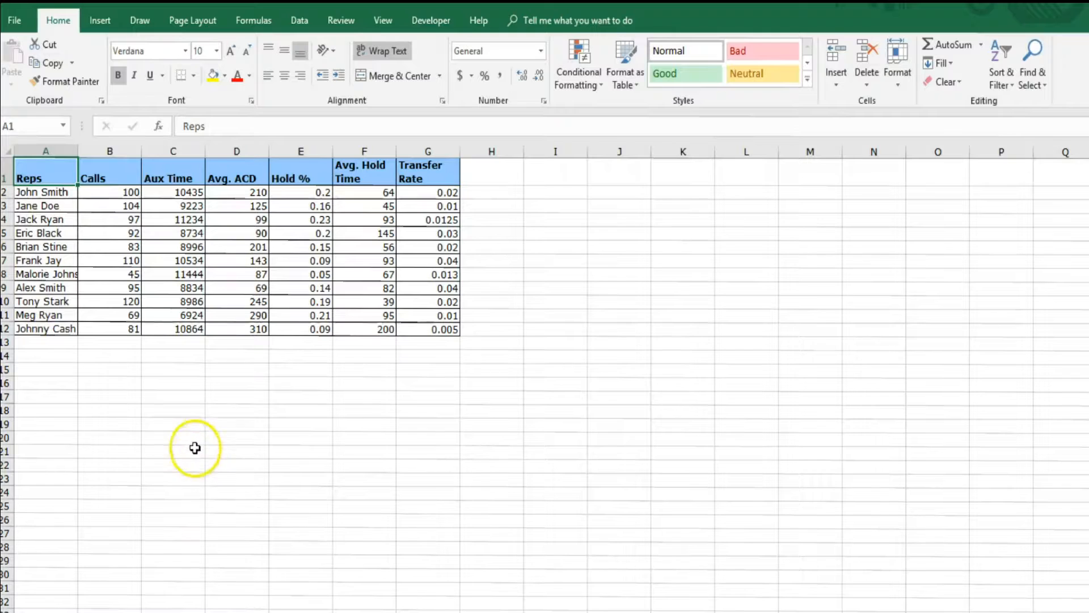
# Create a PivotTable from the call-rep data in A1:G12 and place it on a new worksheet
pyautogui.moveTo(52, 170); pyautogui.dragTo(428, 335)
pyautogui.click(365, 409)
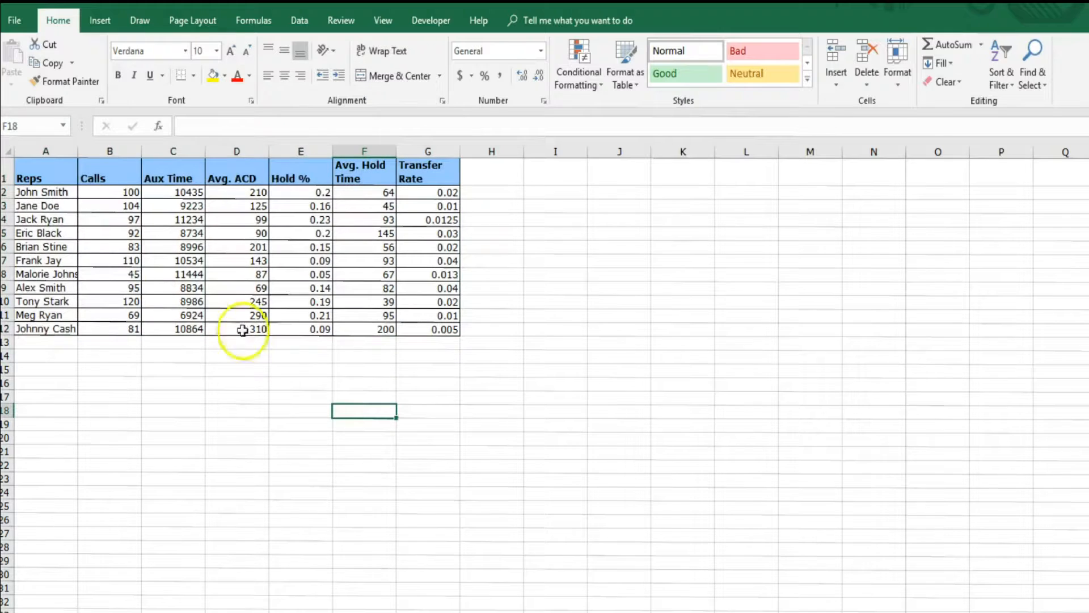
pyautogui.click(59, 172)
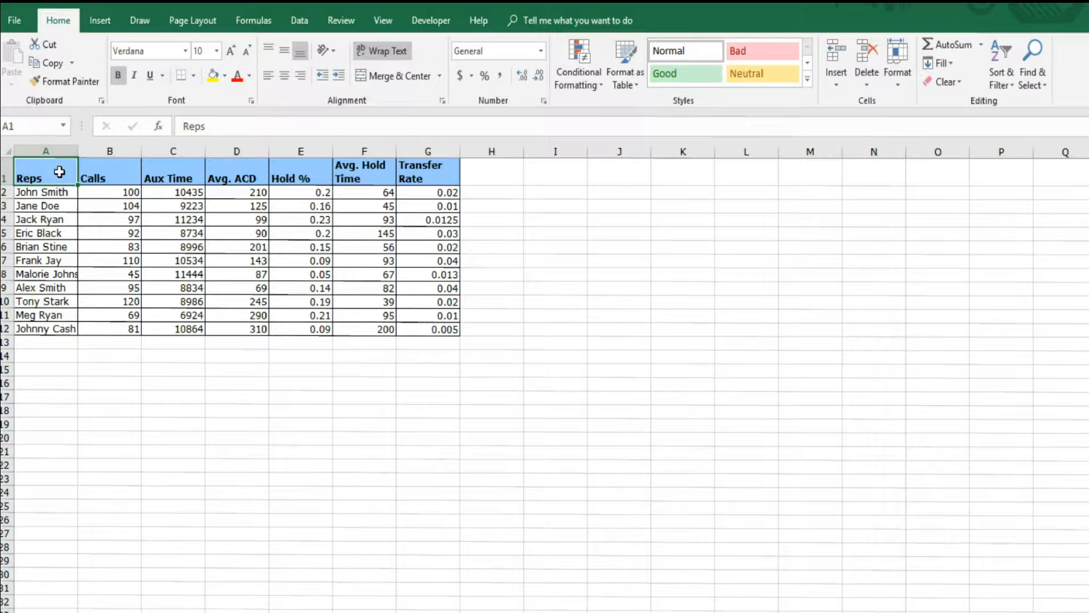
pyautogui.click(104, 25)
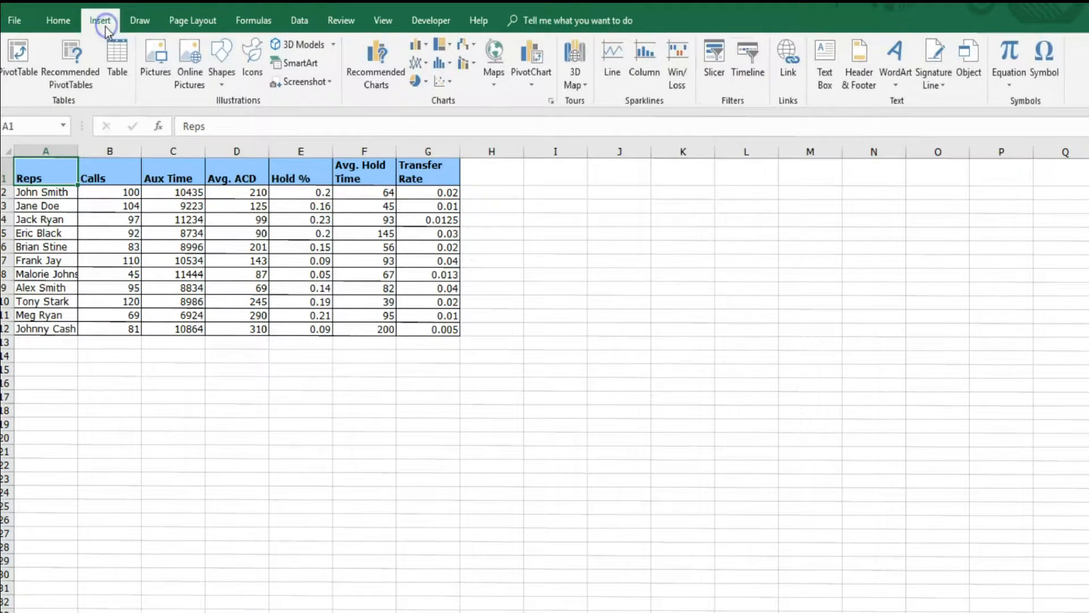
pyautogui.click(27, 59)
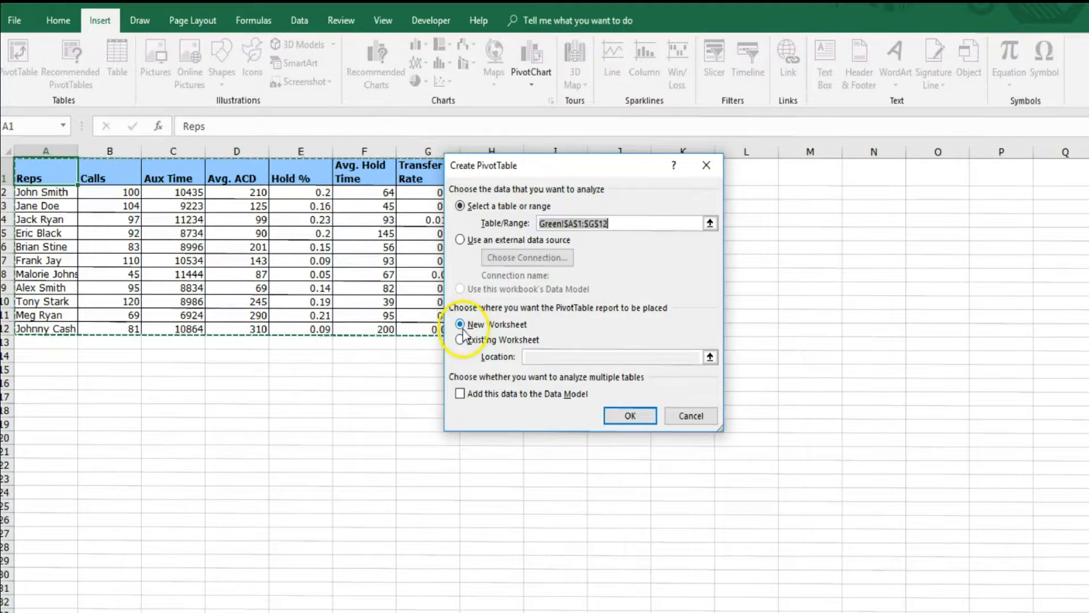
pyautogui.click(620, 418)
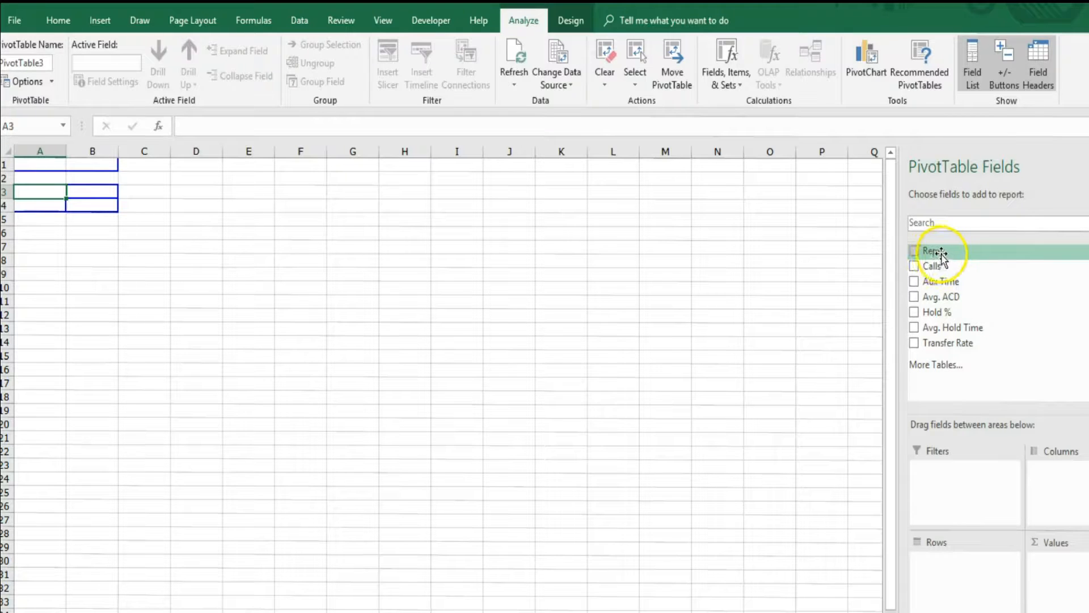
# Lay out the PivotTable with Reps as rows, Calls as values and Hold % as the report filter
pyautogui.moveTo(956, 250); pyautogui.dragTo(960, 565)
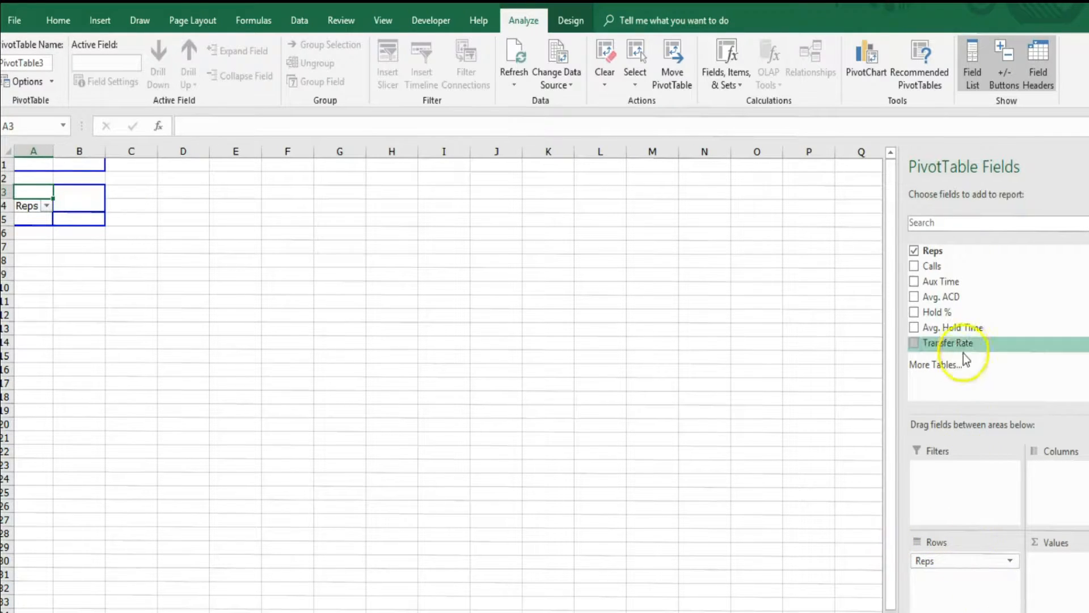
pyautogui.moveTo(964, 267); pyautogui.dragTo(1063, 574)
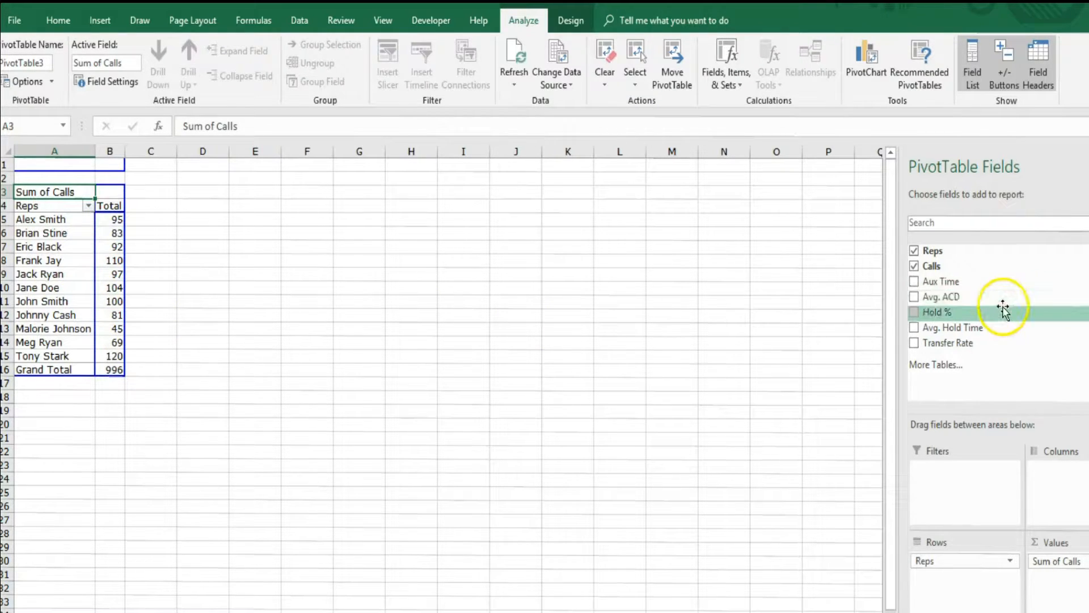
pyautogui.moveTo(999, 311); pyautogui.dragTo(967, 485)
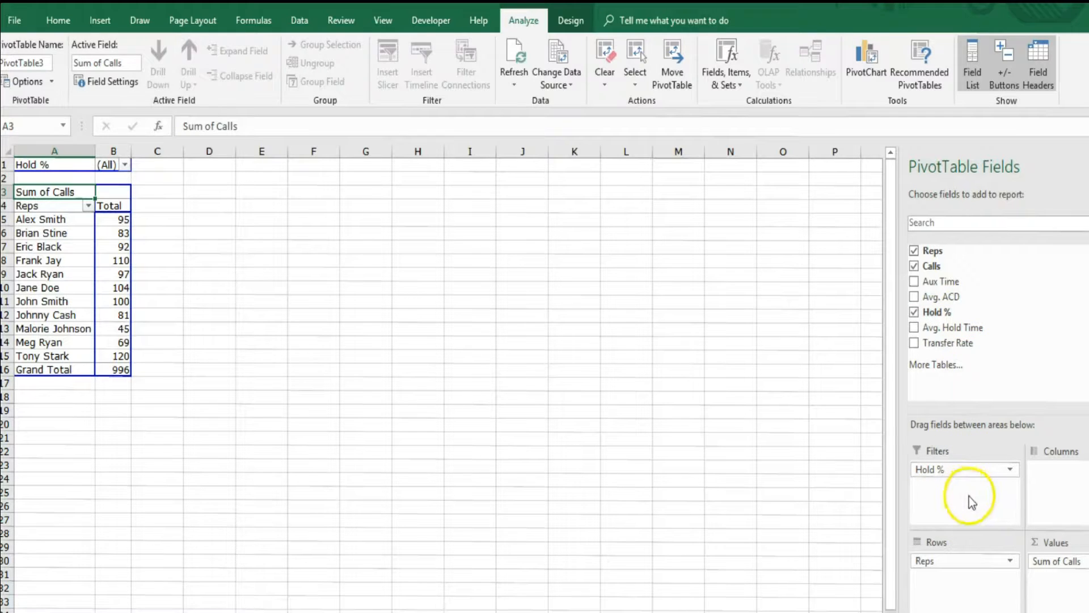
# Filter the PivotTable by Hold % with multiple item selection enabled and only the 0.2 item included
pyautogui.click(126, 165)
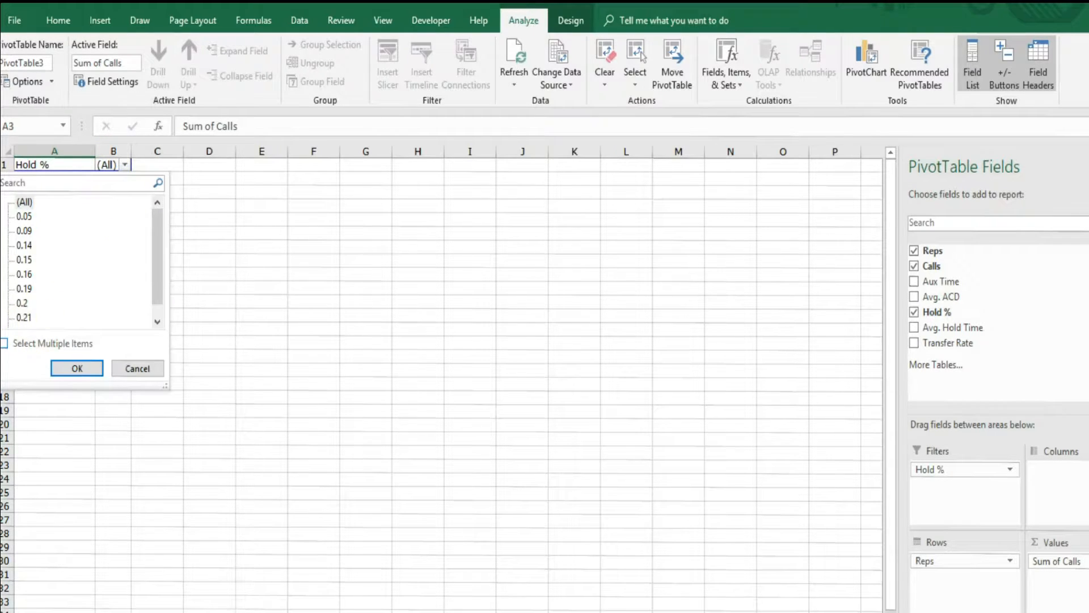
pyautogui.click(4, 343)
pyautogui.click(4, 344)
pyautogui.click(4, 343)
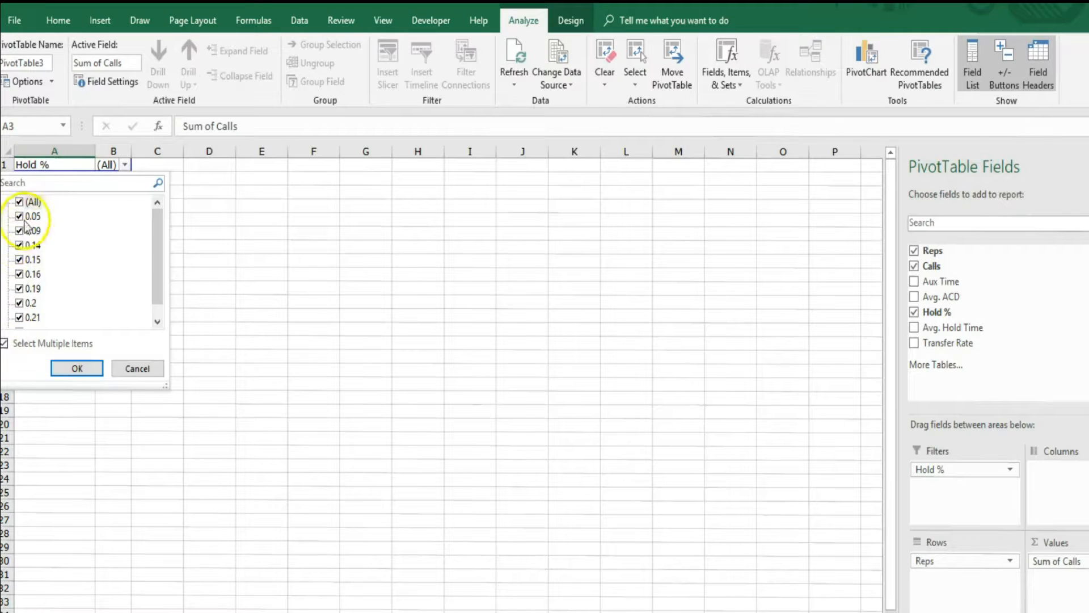
pyautogui.click(21, 202)
pyautogui.scroll(-1, 158, 243)
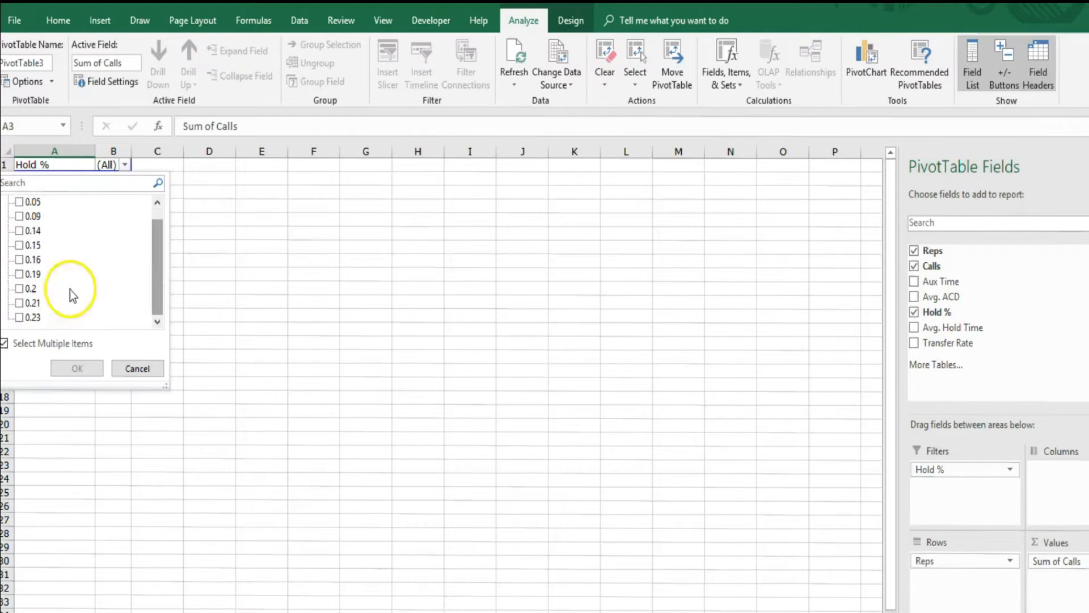
pyautogui.click(22, 291)
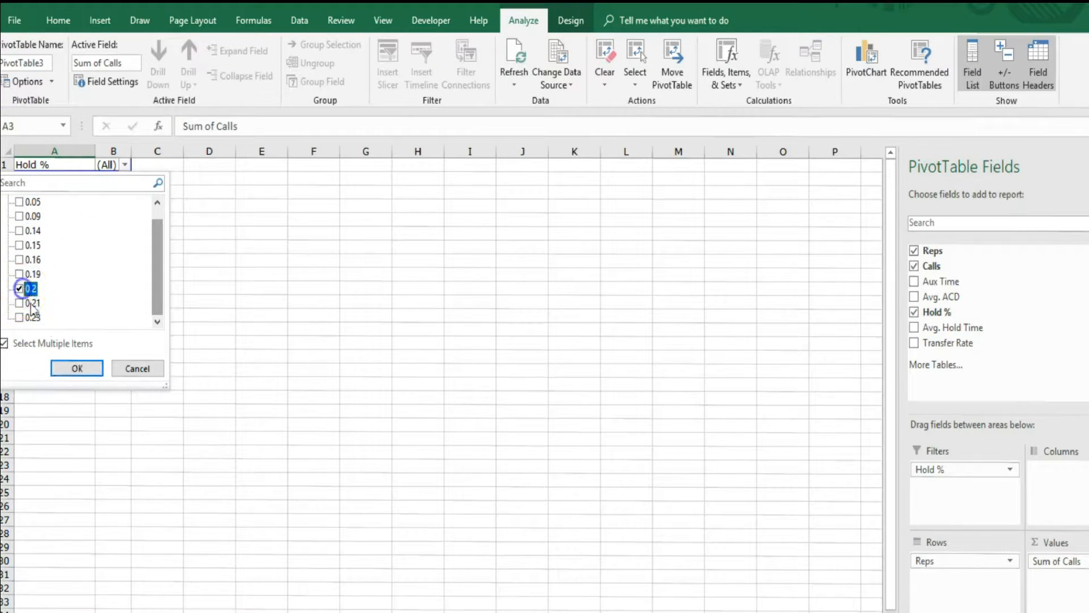
pyautogui.click(77, 368)
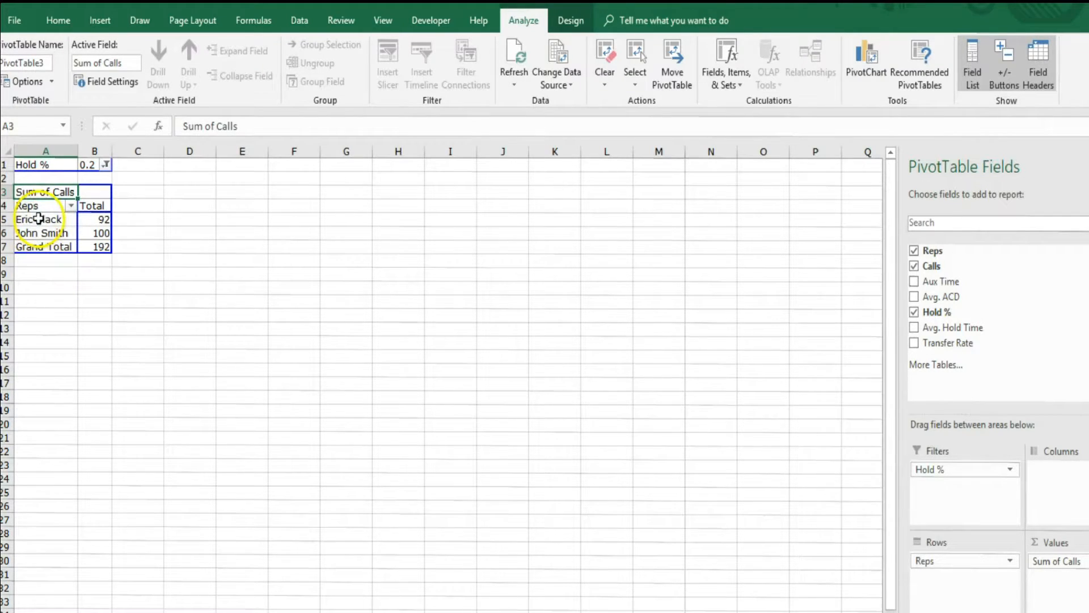
pyautogui.moveTo(49, 219); pyautogui.dragTo(69, 235)
pyautogui.click(149, 247)
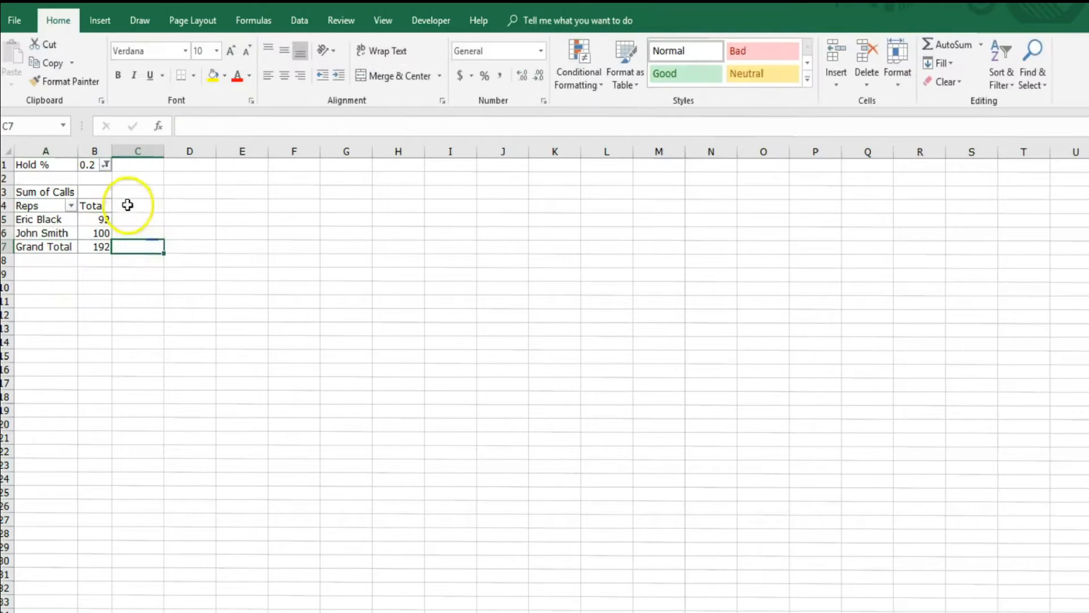
pyautogui.click(68, 220)
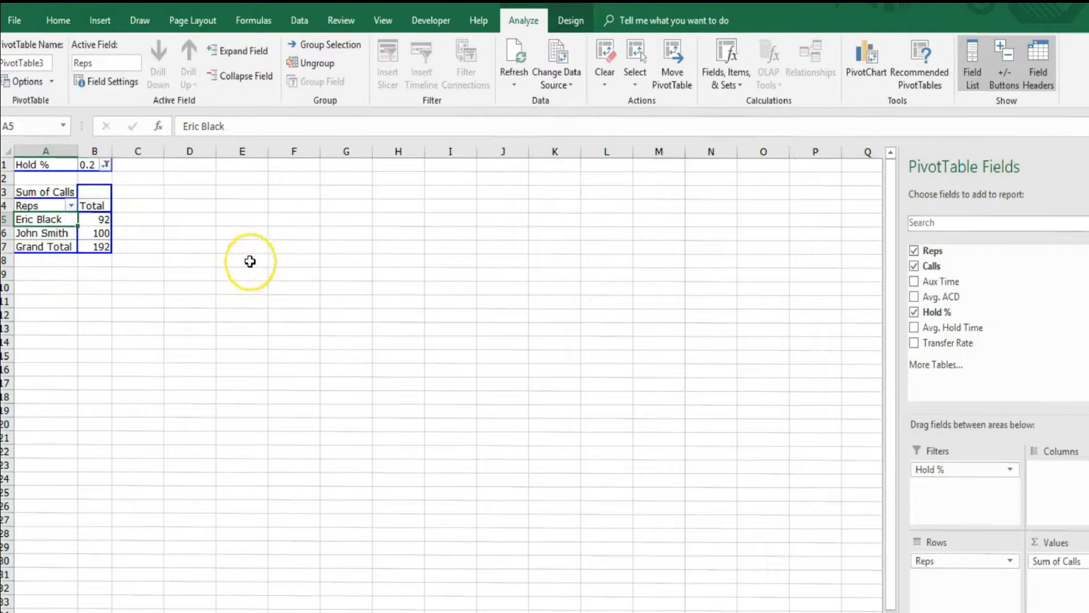
pyautogui.click(197, 266)
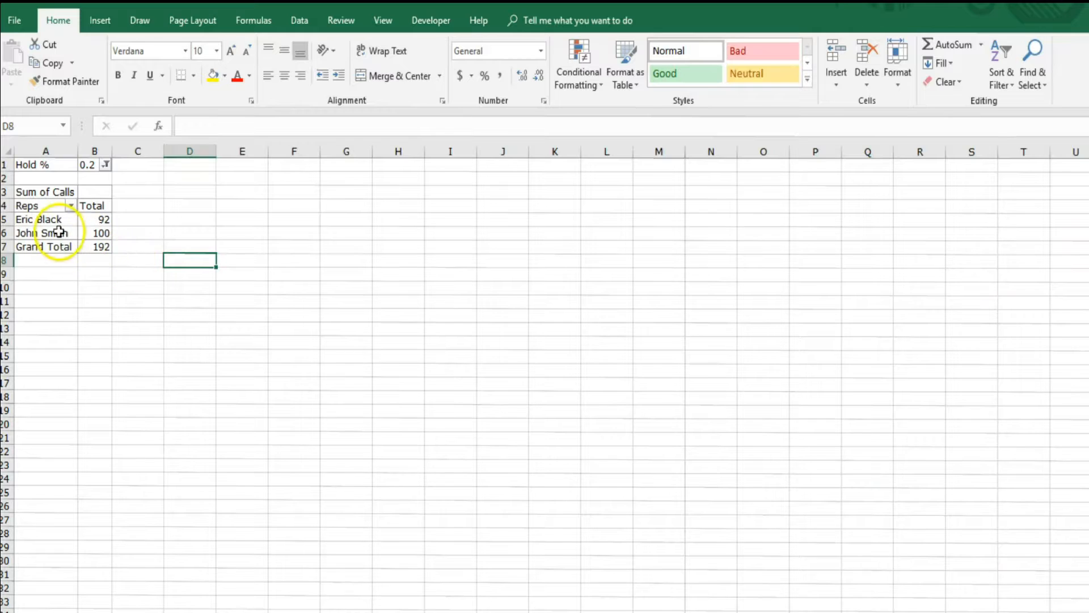
pyautogui.moveTo(55, 229); pyautogui.dragTo(54, 224)
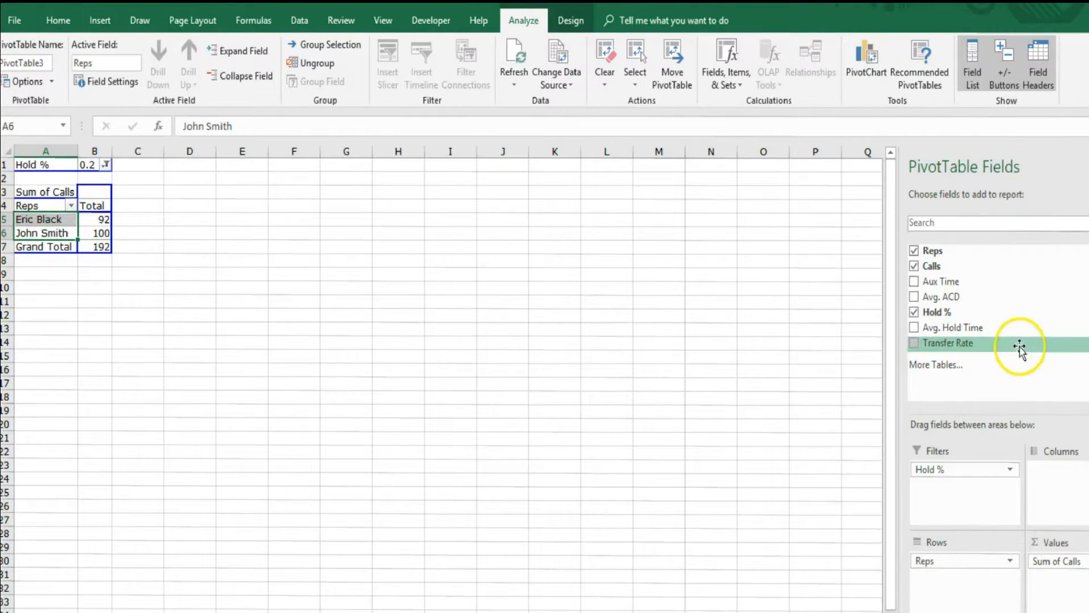
# Remove the Reps, Calls and Hold % fields from the PivotTable layout
pyautogui.moveTo(1009, 328); pyautogui.dragTo(699, 539)
pyautogui.moveTo(1069, 561); pyautogui.dragTo(768, 542)
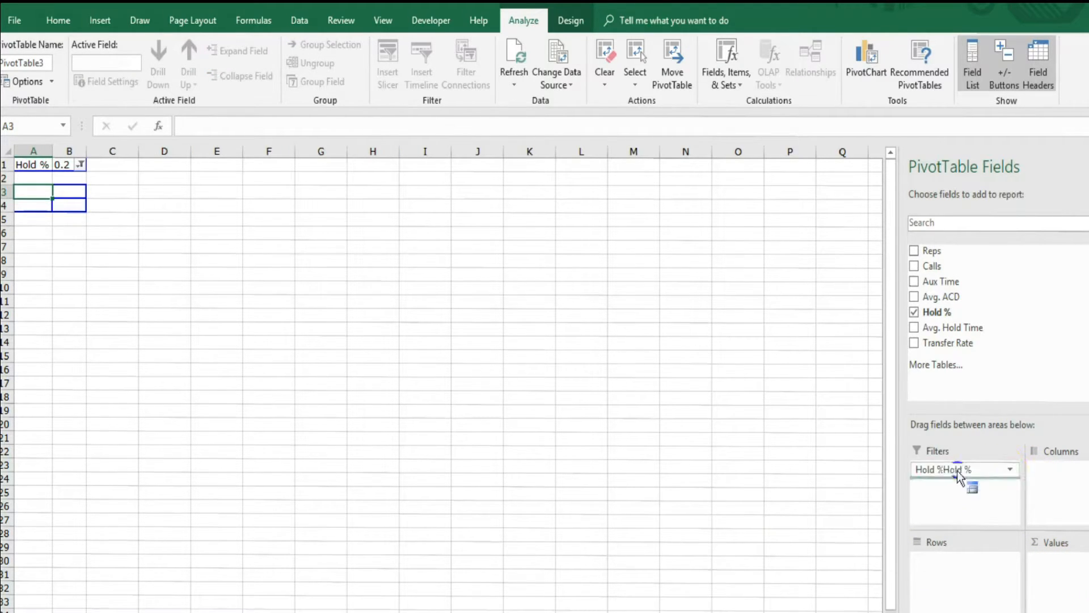
pyautogui.moveTo(970, 474); pyautogui.dragTo(693, 468)
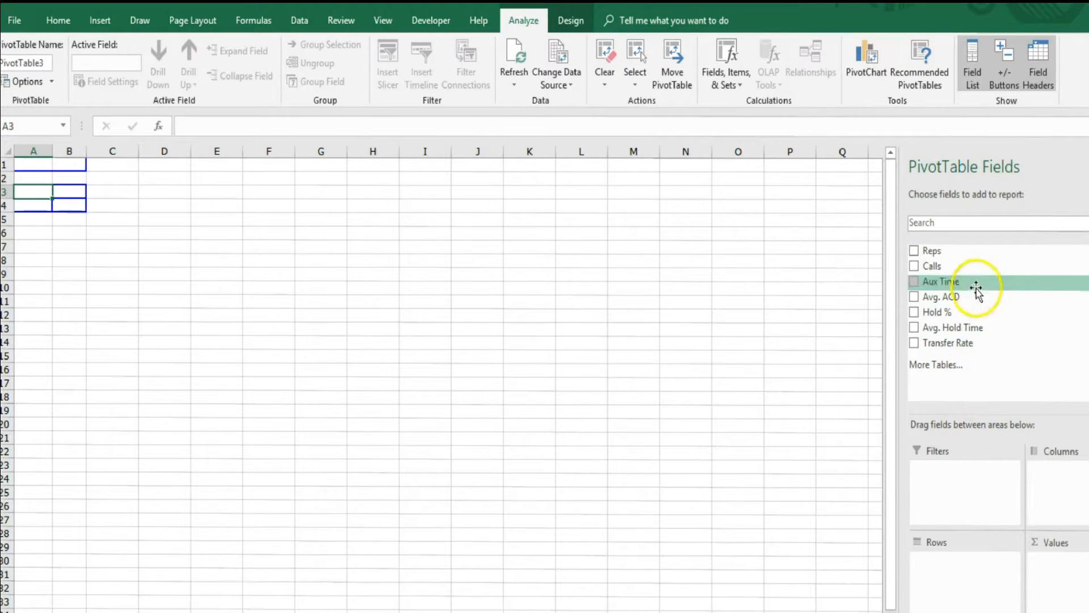
# Add Reps to the PivotTable rows and summarize both Calls and Aux Time as values
pyautogui.moveTo(946, 254); pyautogui.dragTo(941, 581)
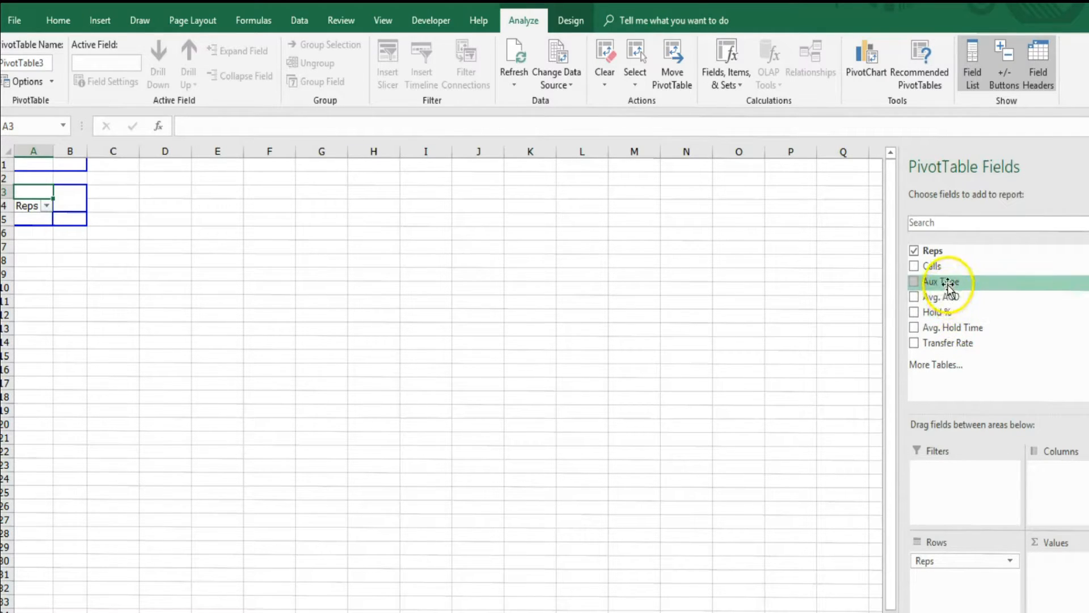
pyautogui.moveTo(942, 273); pyautogui.dragTo(1076, 580)
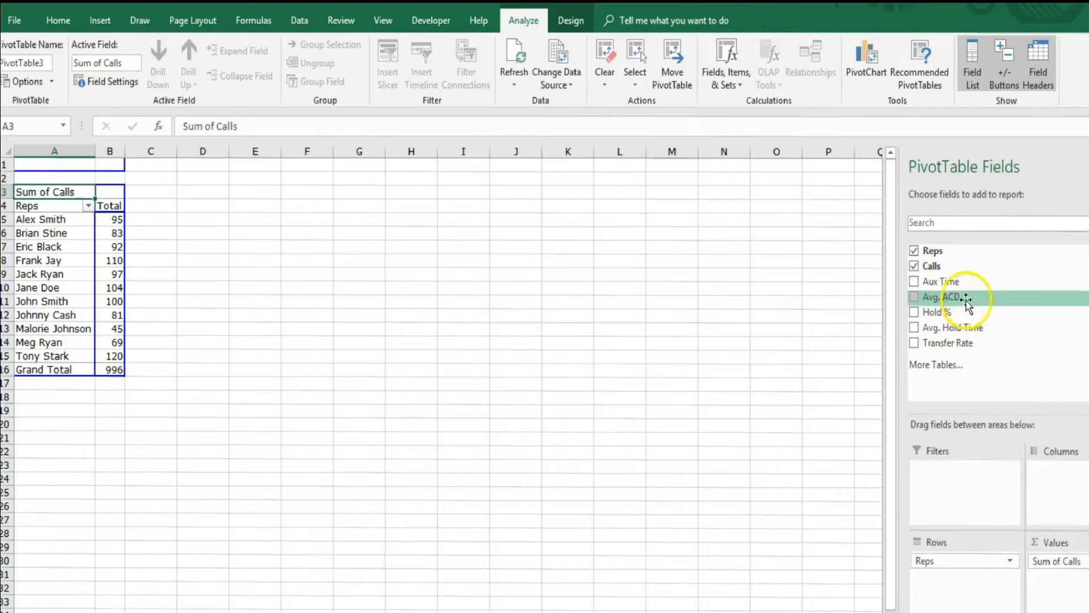
pyautogui.moveTo(962, 281); pyautogui.dragTo(1072, 588)
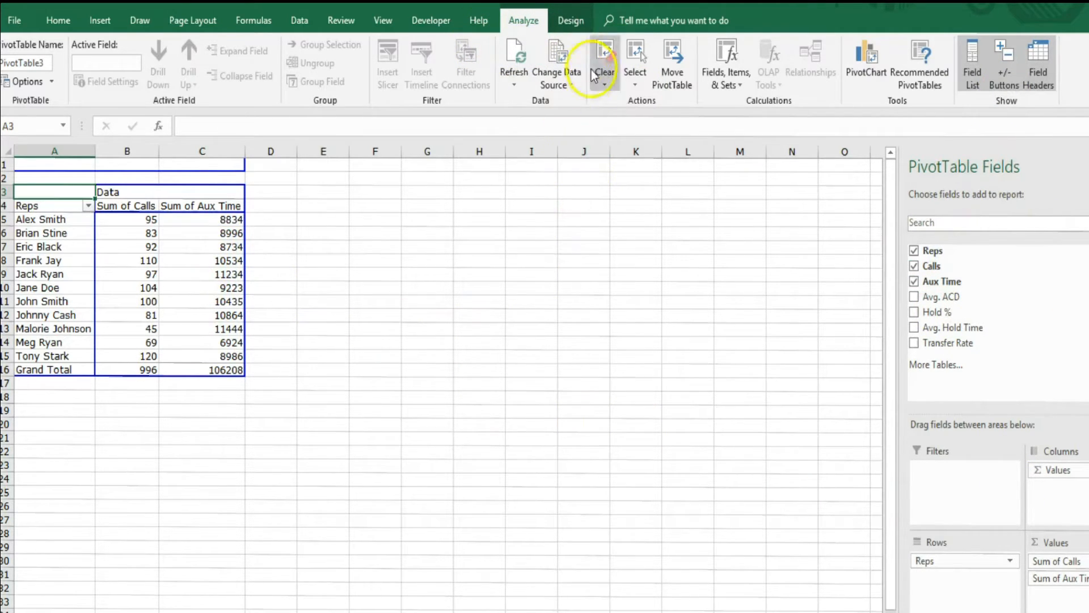
# Try several light and medium PivotTable styles and apply the blue style from the first row of the Medium group
pyautogui.click(581, 22)
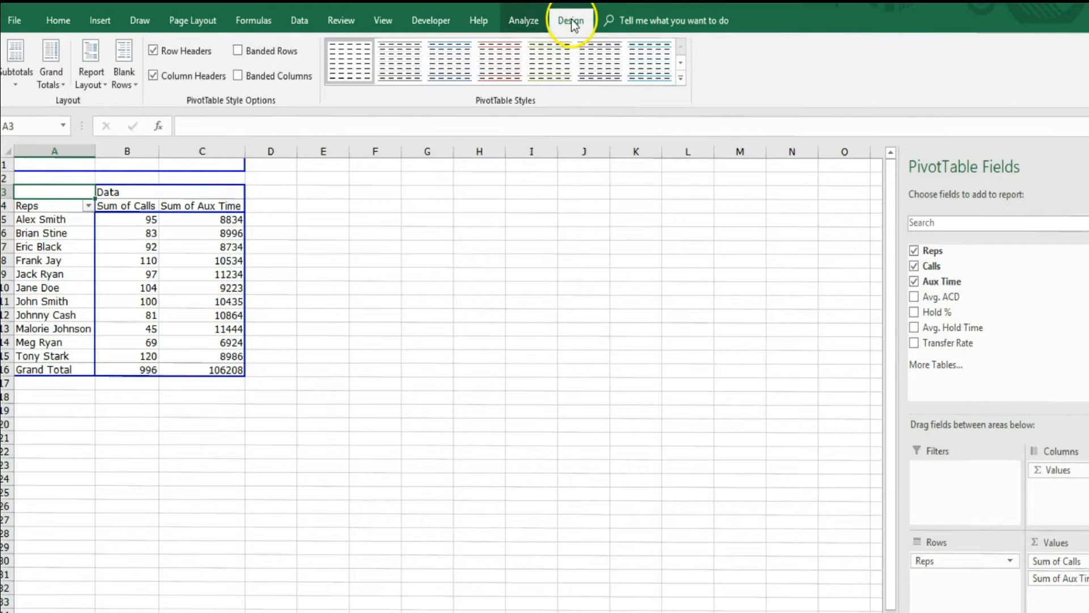
pyautogui.click(399, 66)
pyautogui.click(447, 61)
pyautogui.click(514, 64)
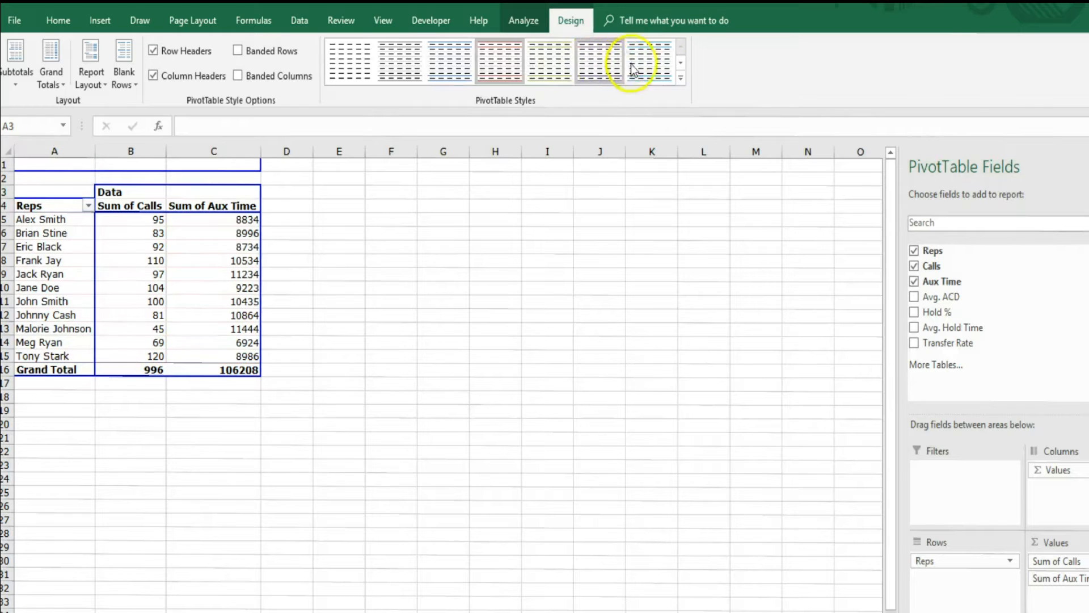
pyautogui.click(681, 78)
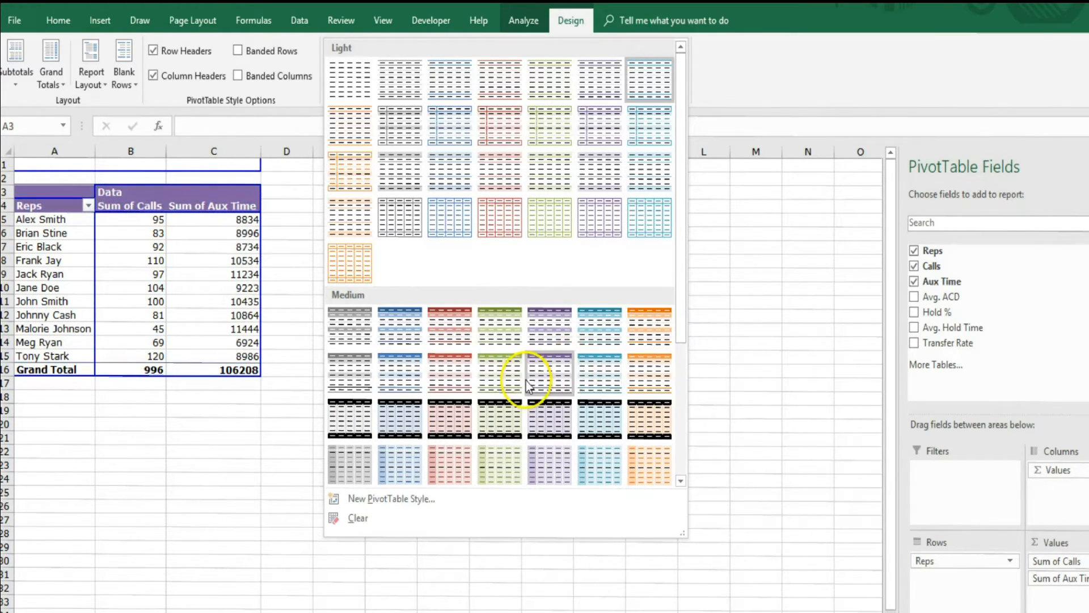
pyautogui.click(412, 336)
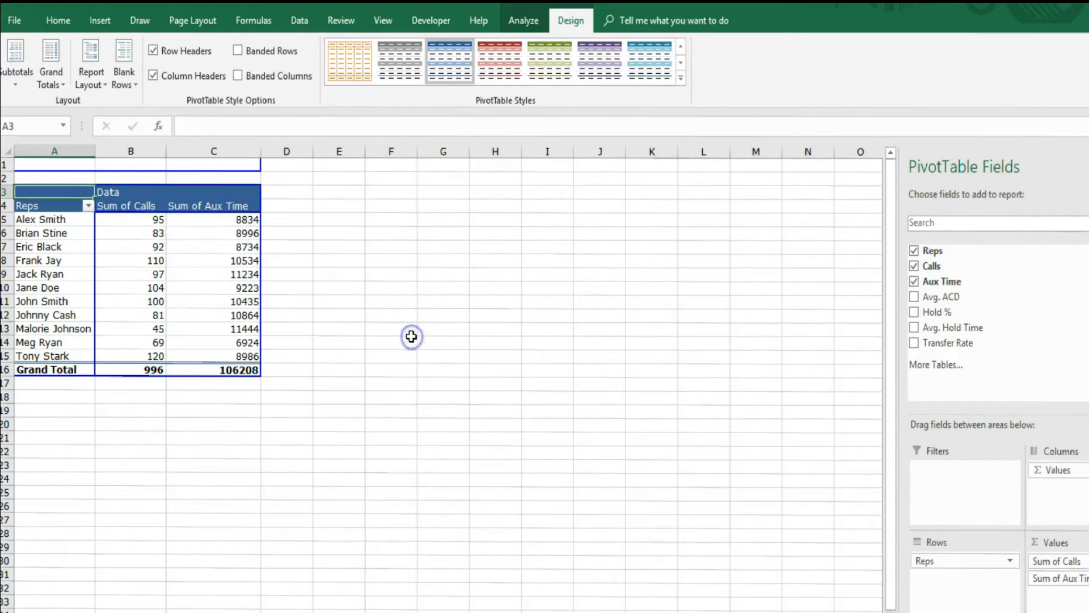
# Enable banded rows and banded columns for the PivotTable and turn grand totals off for rows and columns
pyautogui.click(237, 51)
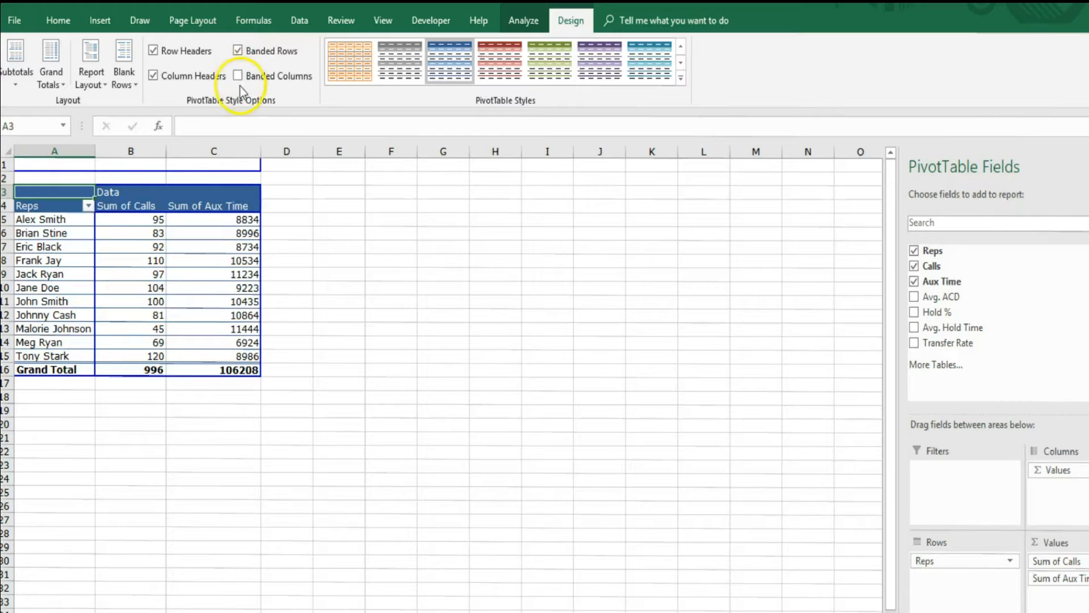
pyautogui.click(237, 80)
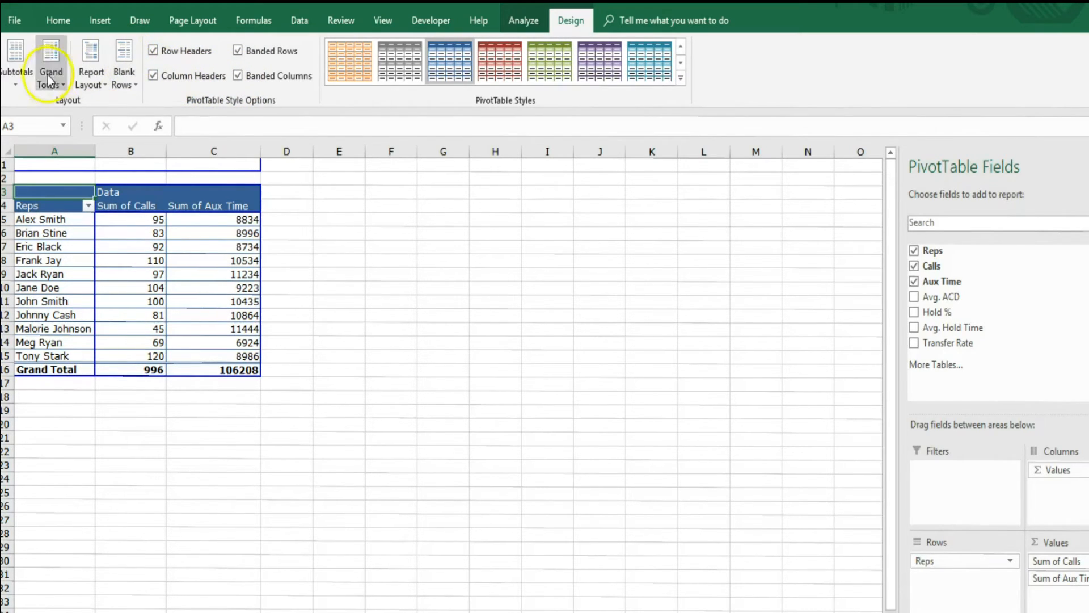
pyautogui.click(15, 82)
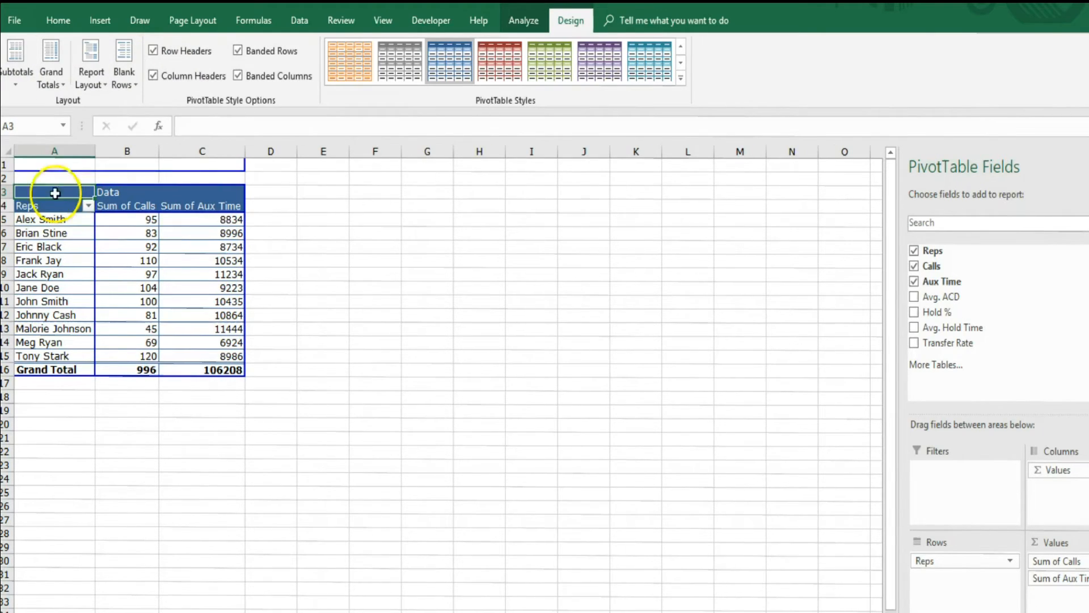
pyautogui.click(60, 85)
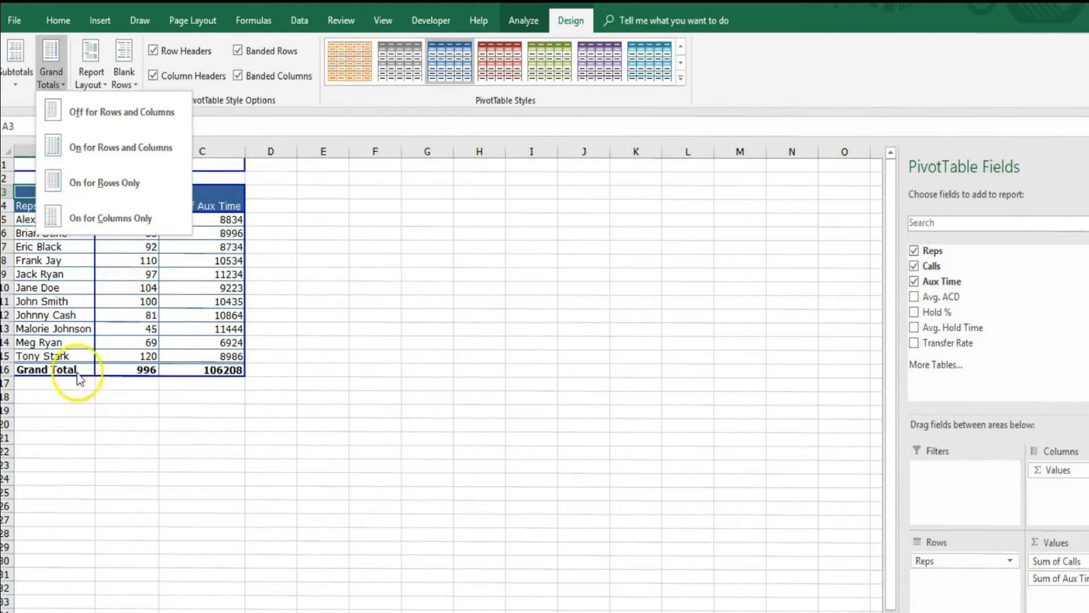
pyautogui.click(82, 113)
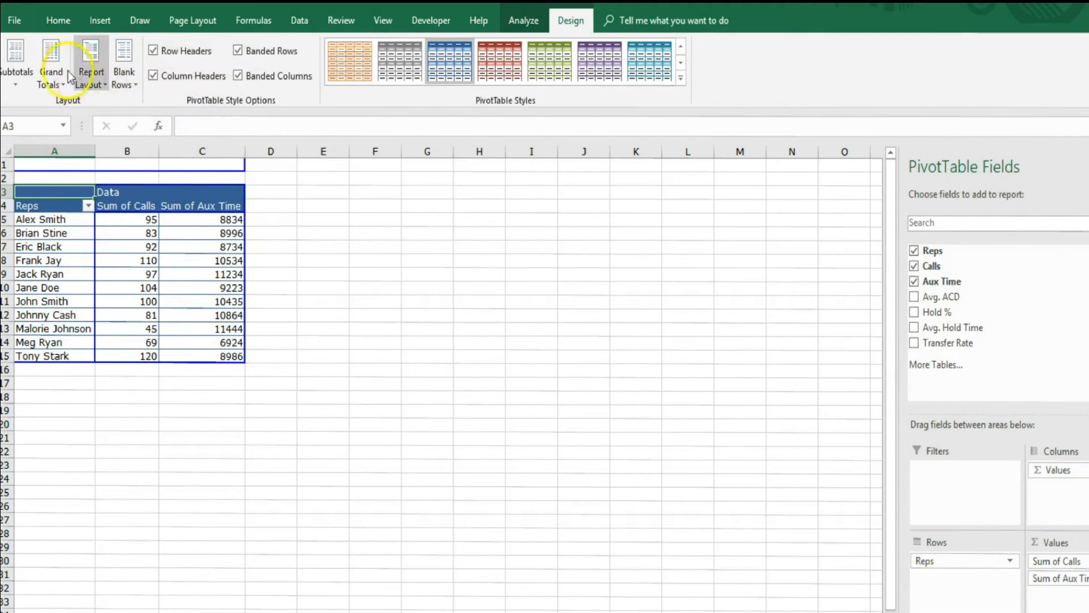
pyautogui.click(526, 24)
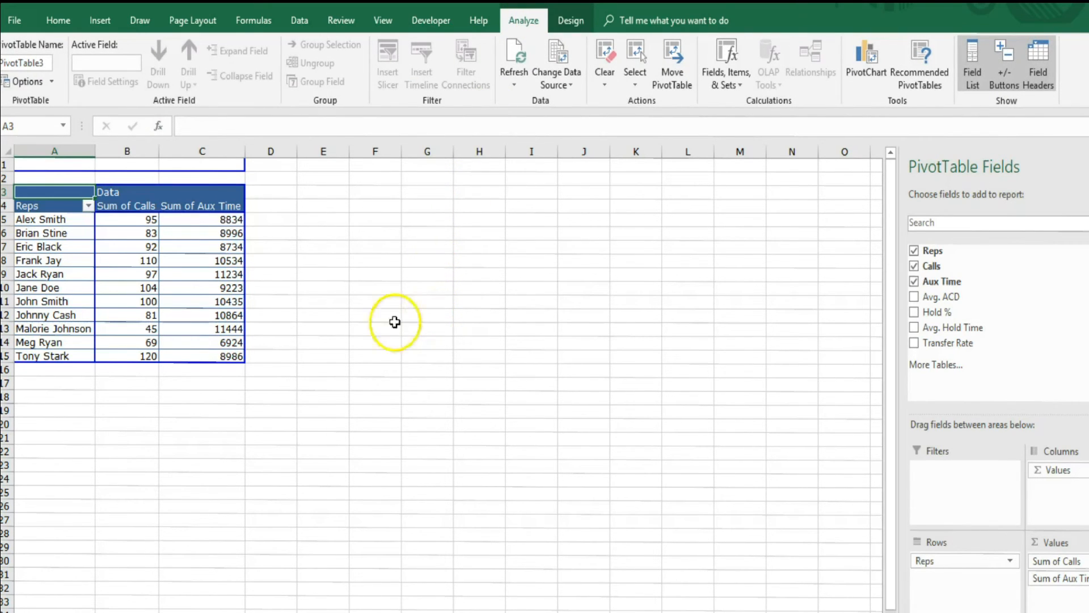